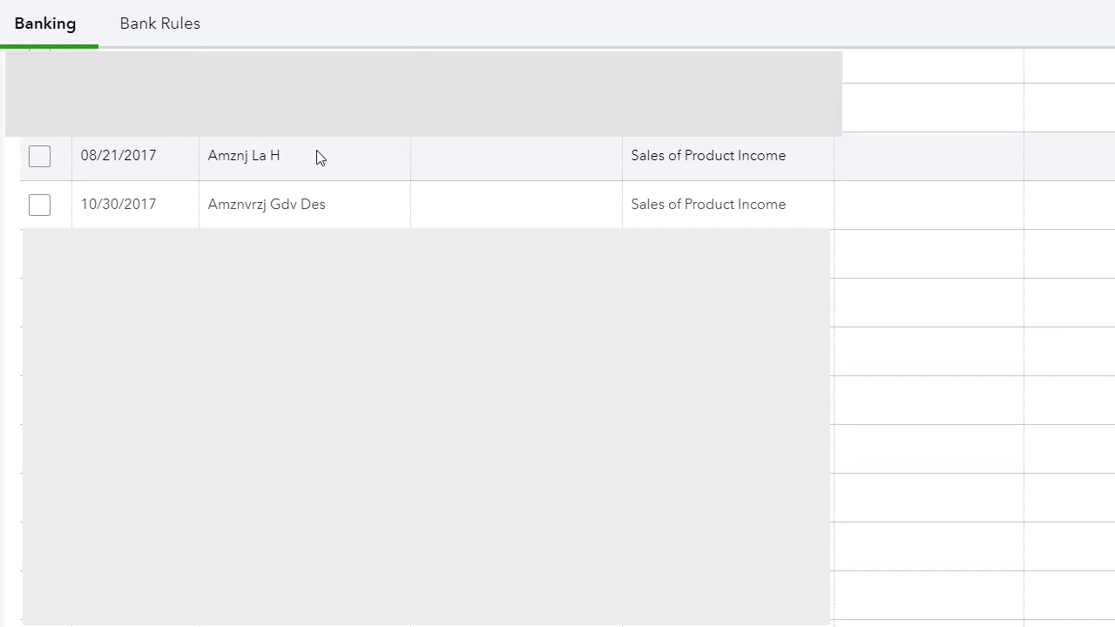
- Open the 08/21/2017 Amznj La H bank transaction and copy its full bank description
{"action": "left_click", "coordinate": [339, 157]}
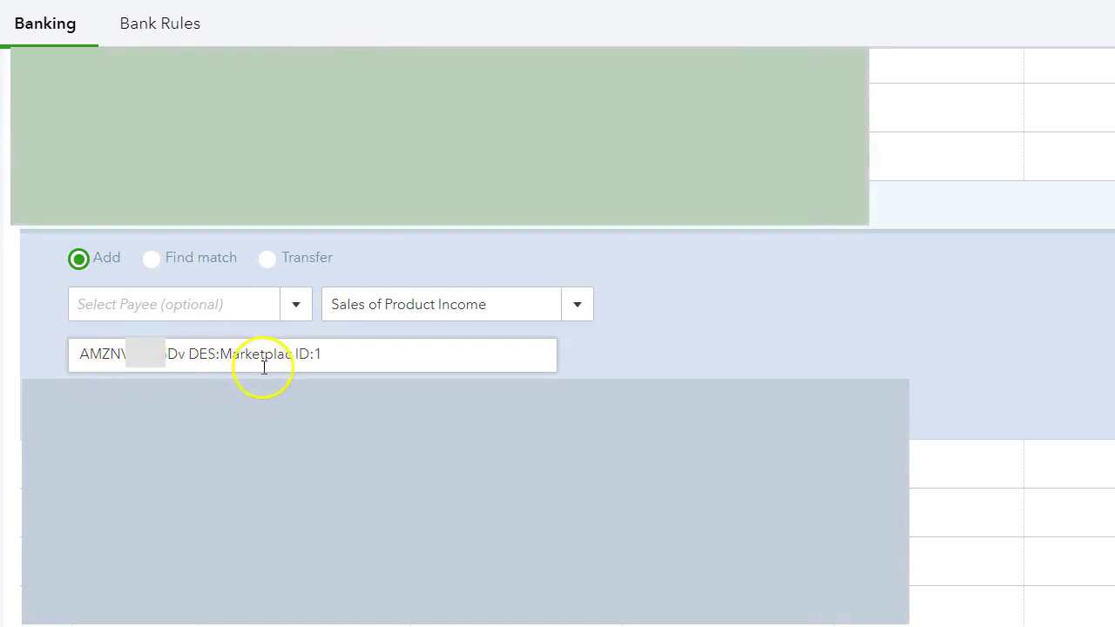
{"action": "left_click", "coordinate": [291, 158]}
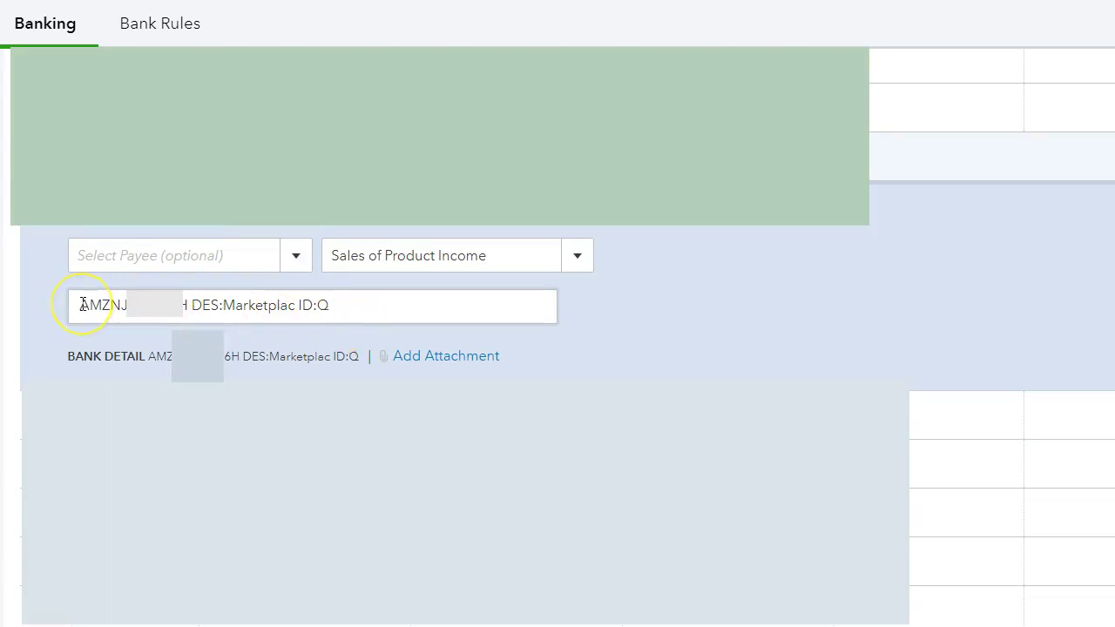
{"action": "left_click_drag", "start_coordinate": [80, 305], "coordinate": [305, 306]}
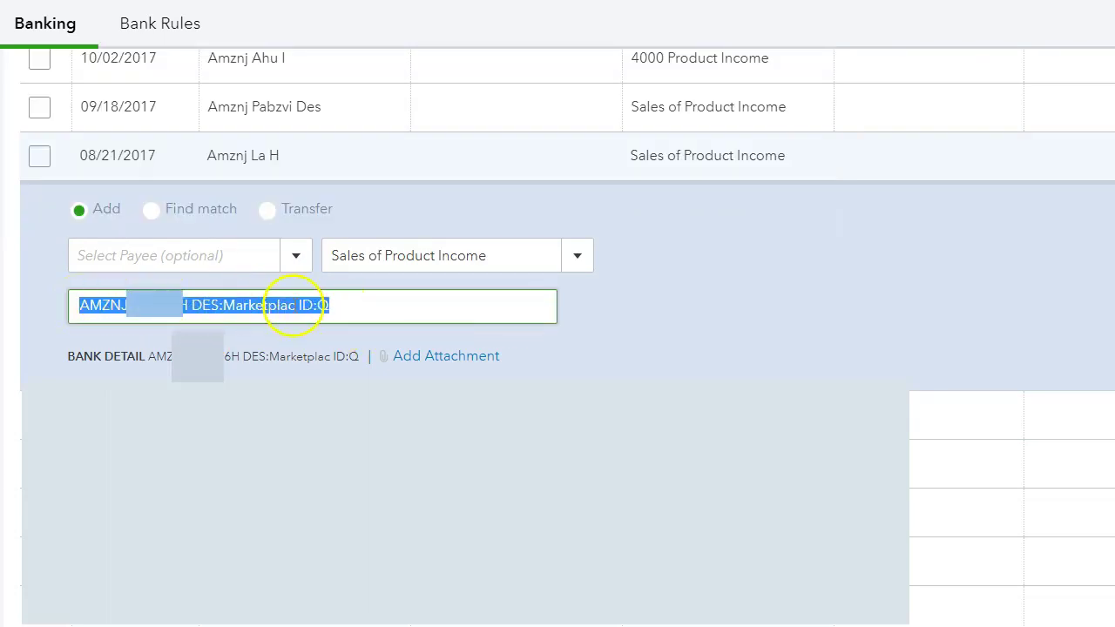
{"action": "right_click", "coordinate": [306, 306]}
{"action": "left_click", "coordinate": [348, 347]}
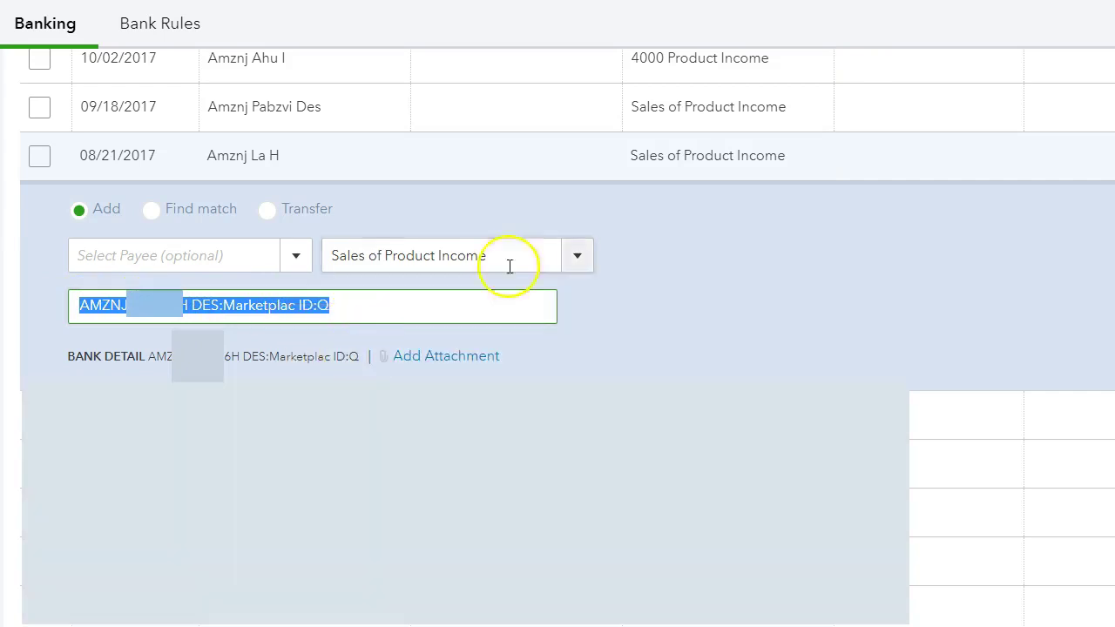
- Create a new bank rule named Amazon Income that applies to Money in
{"action": "left_click", "coordinate": [162, 38]}
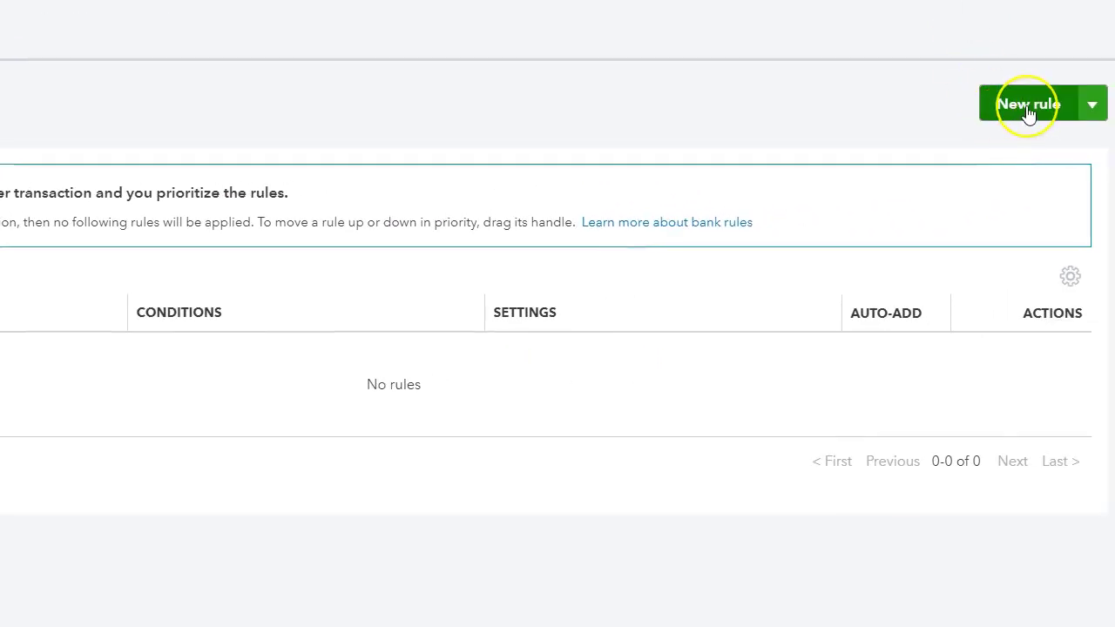
{"action": "left_click", "coordinate": [1028, 106]}
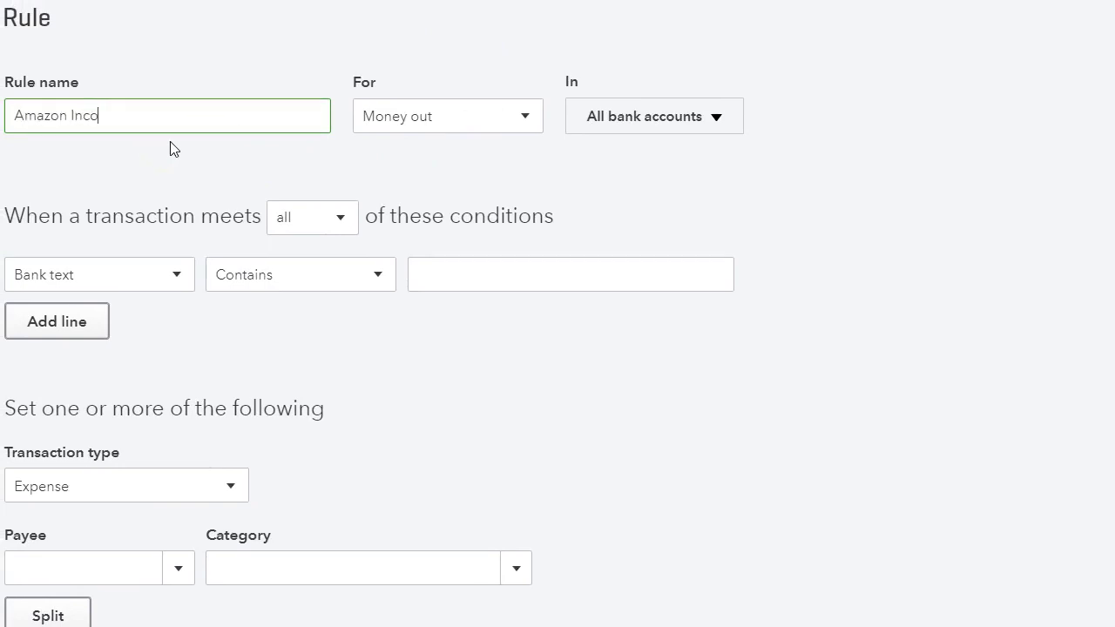
{"action": "type", "text": "me"}
{"action": "key", "text": "Tab"}
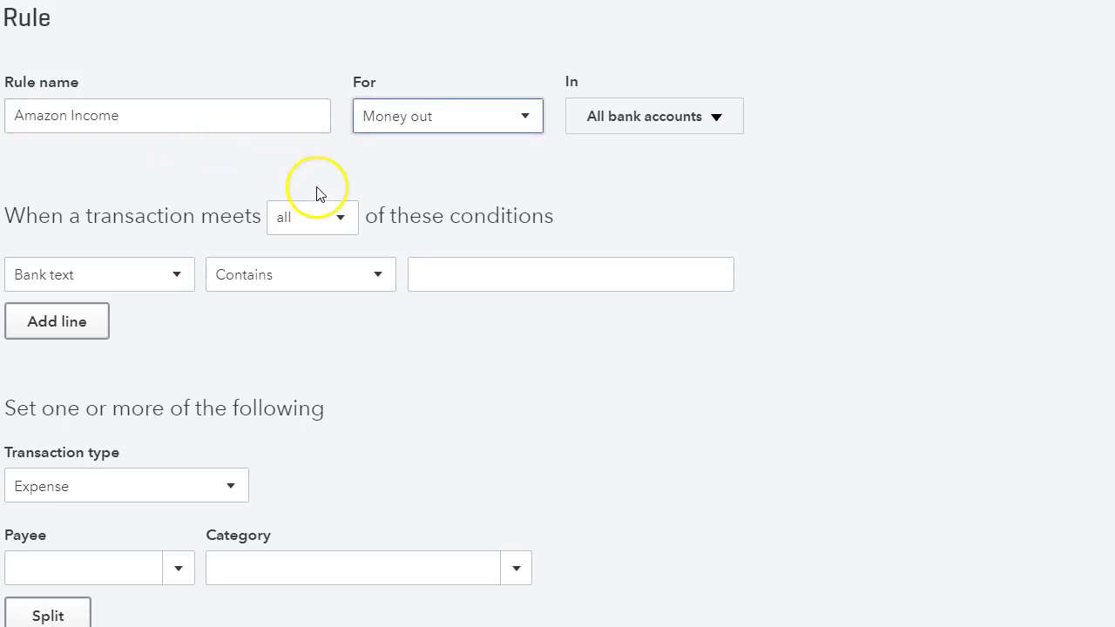
{"action": "left_click", "coordinate": [514, 125]}
{"action": "left_click", "coordinate": [471, 186]}
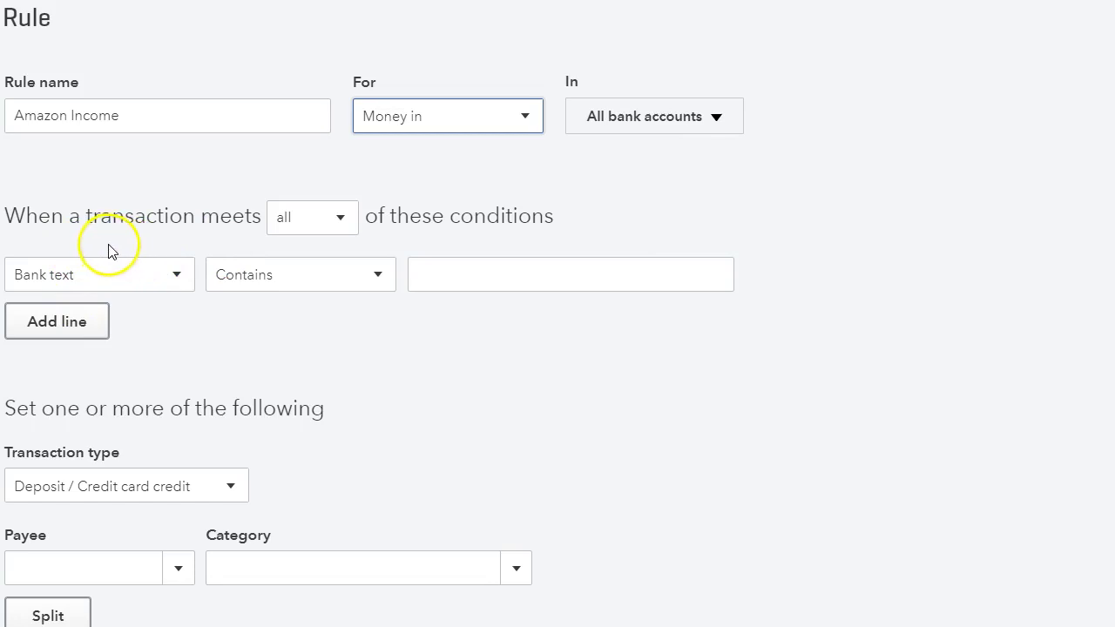
- Set the rule to require that a transaction meets all of the conditions
{"action": "left_click", "coordinate": [343, 219]}
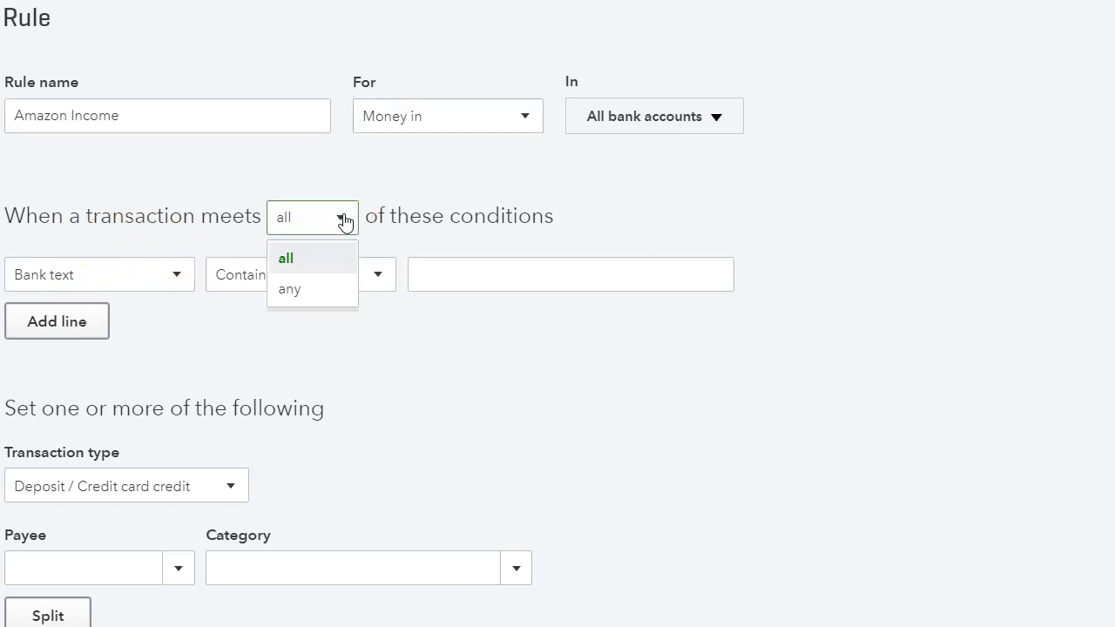
{"action": "left_click", "coordinate": [310, 293]}
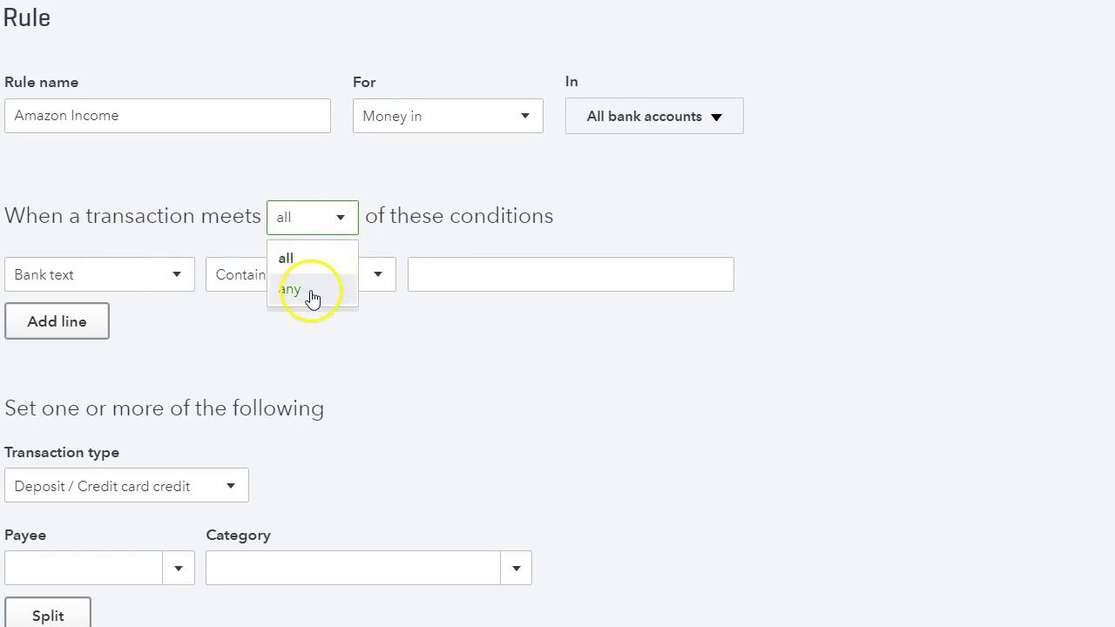
{"action": "left_click", "coordinate": [312, 265]}
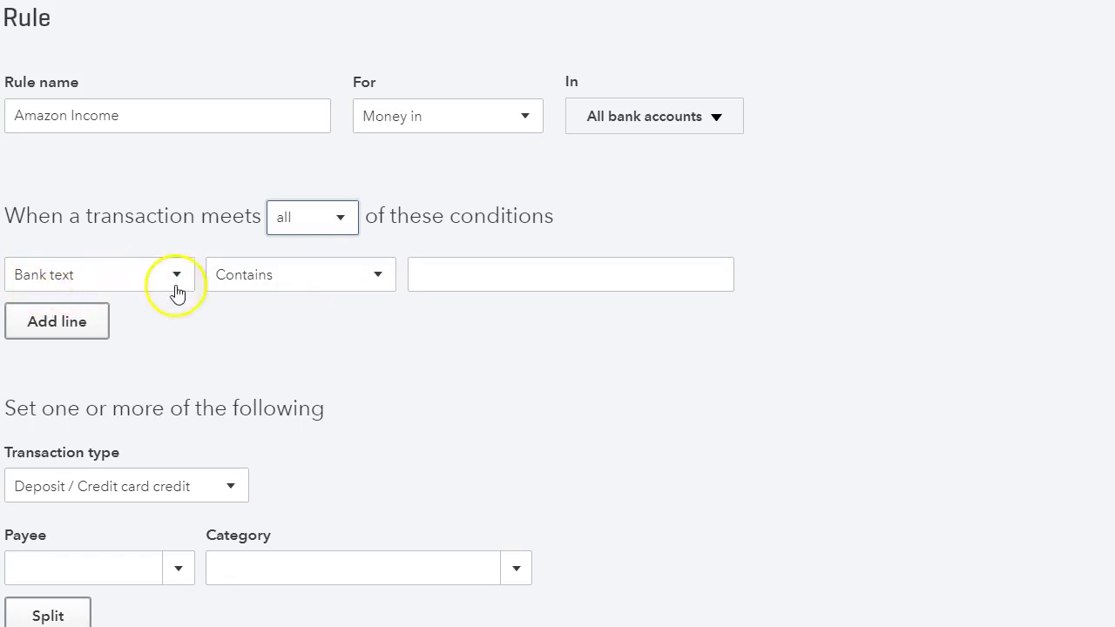
- Paste the copied description into the first bank text condition and trim it to AMZN
{"action": "left_click", "coordinate": [442, 273]}
{"action": "right_click", "coordinate": [443, 277]}
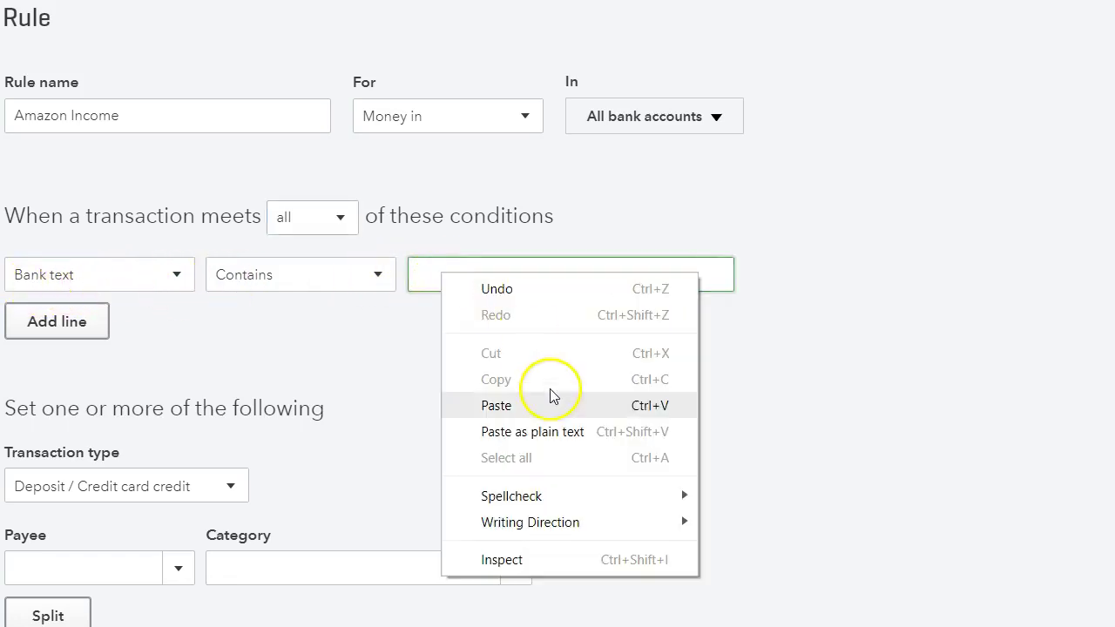
{"action": "left_click", "coordinate": [548, 405]}
{"action": "double_click", "coordinate": [478, 277]}
{"action": "left_click_drag", "start_coordinate": [478, 277], "coordinate": [687, 281]}
{"action": "key", "text": "BackSpace"}
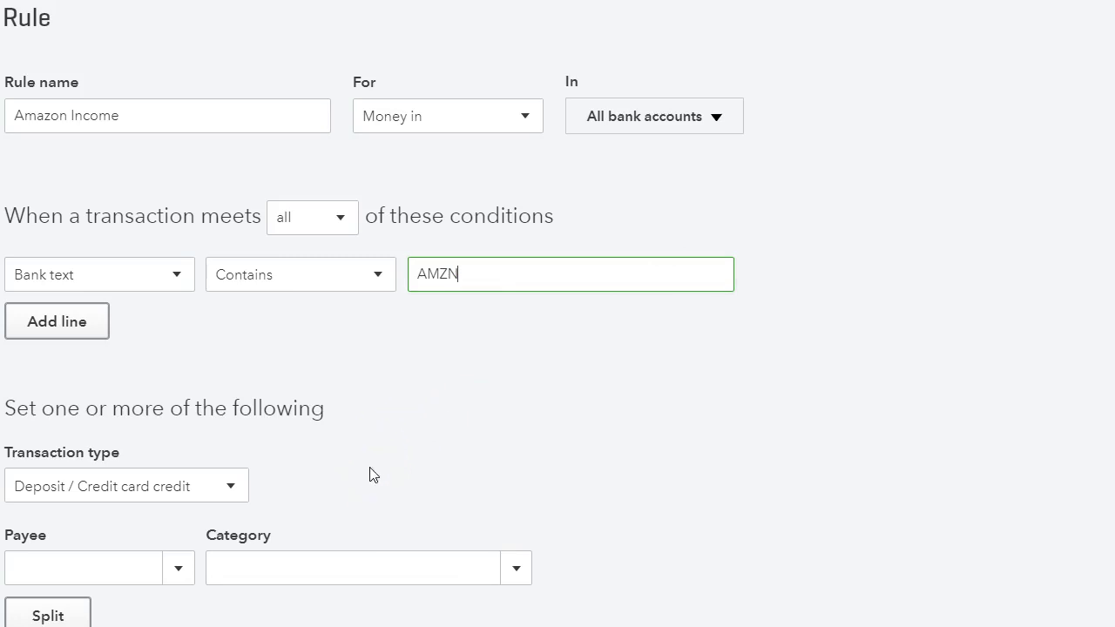
- Add a second condition requiring the bank text to contain Marketplac, trimmed from the pasted description
{"action": "left_click", "coordinate": [62, 330]}
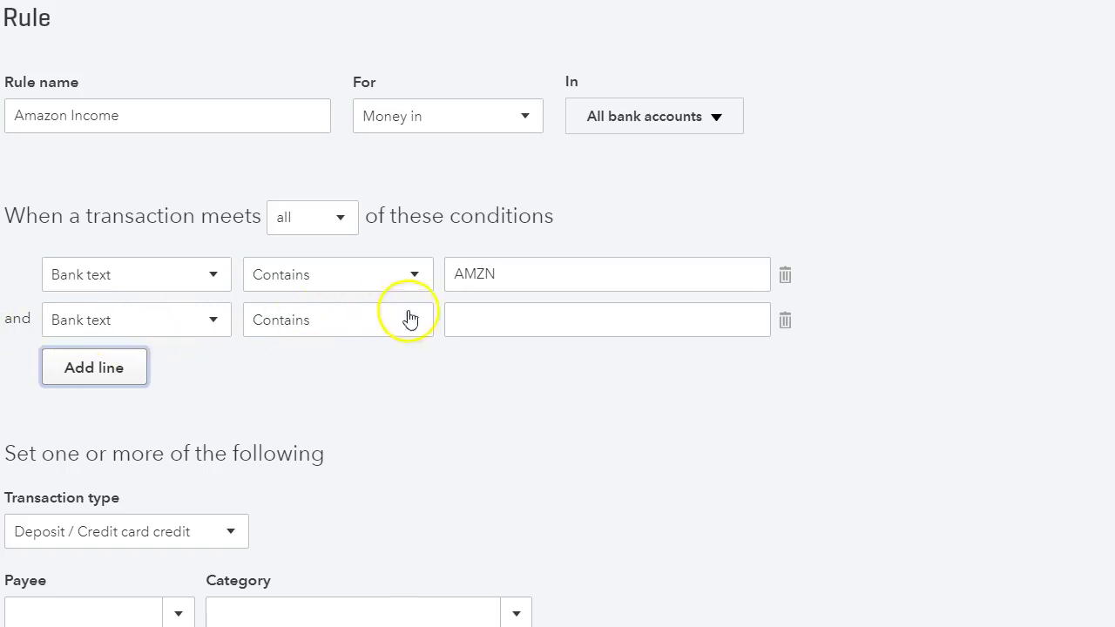
{"action": "left_click", "coordinate": [524, 322]}
{"action": "right_click", "coordinate": [525, 321]}
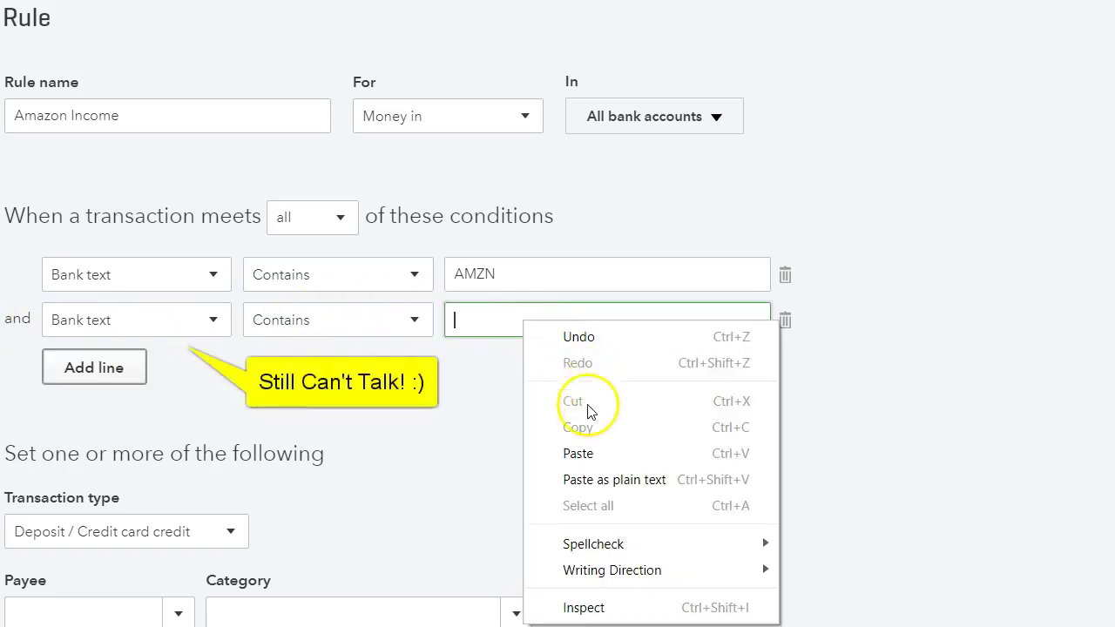
{"action": "left_click", "coordinate": [578, 454]}
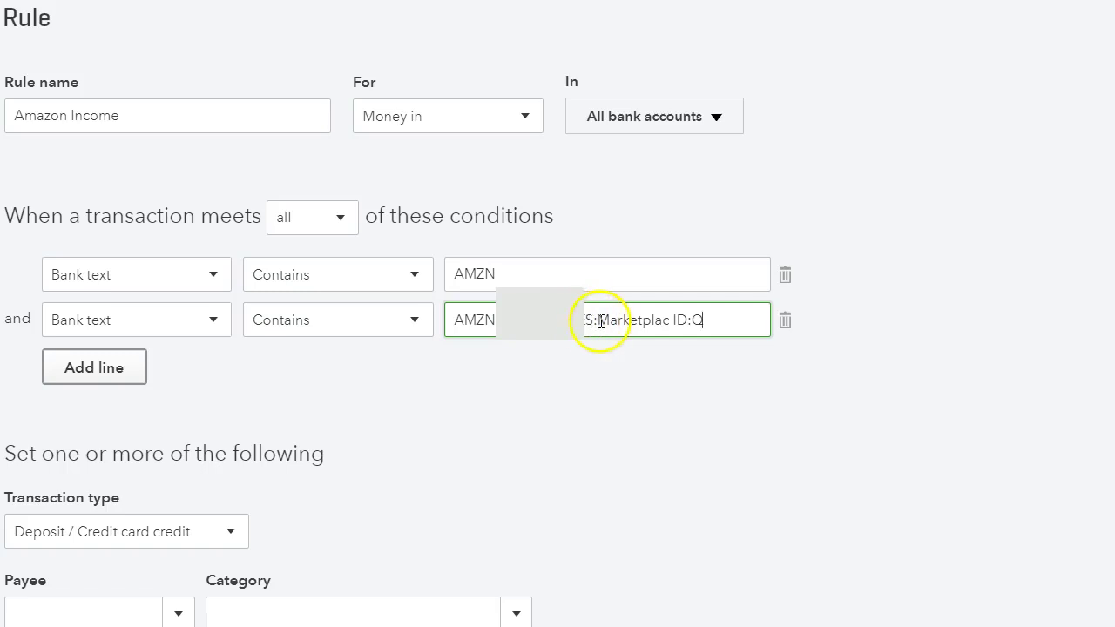
{"action": "left_click_drag", "start_coordinate": [597, 320], "coordinate": [455, 320]}
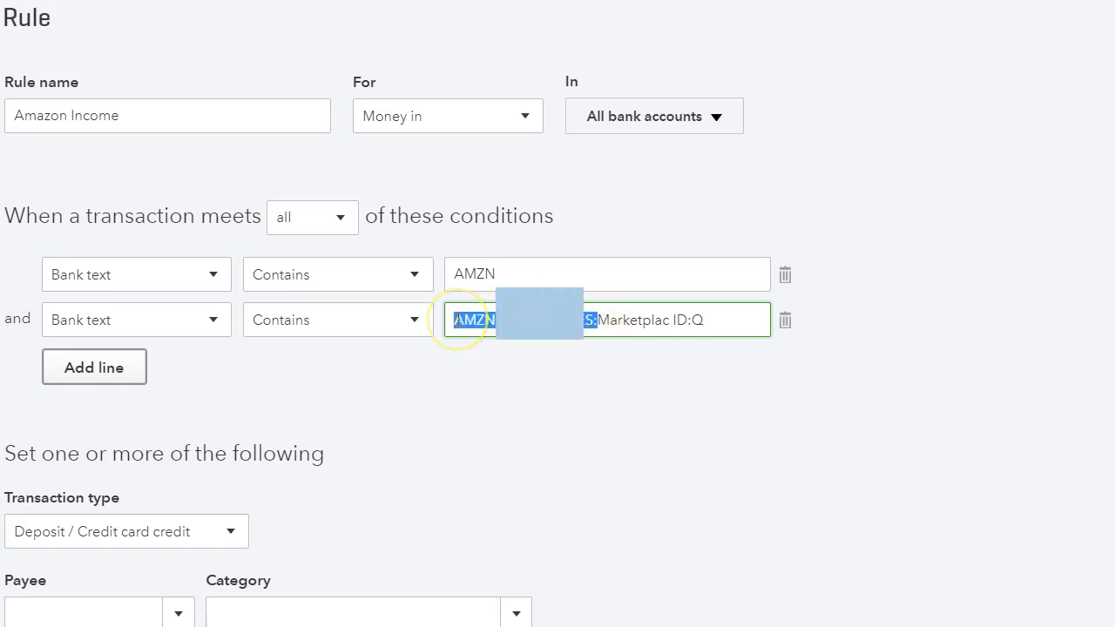
{"action": "key", "text": "BackSpace"}
{"action": "left_click_drag", "start_coordinate": [564, 320], "coordinate": [424, 326]}
{"action": "key", "text": "BackSpace"}
{"action": "left_click", "coordinate": [555, 325]}
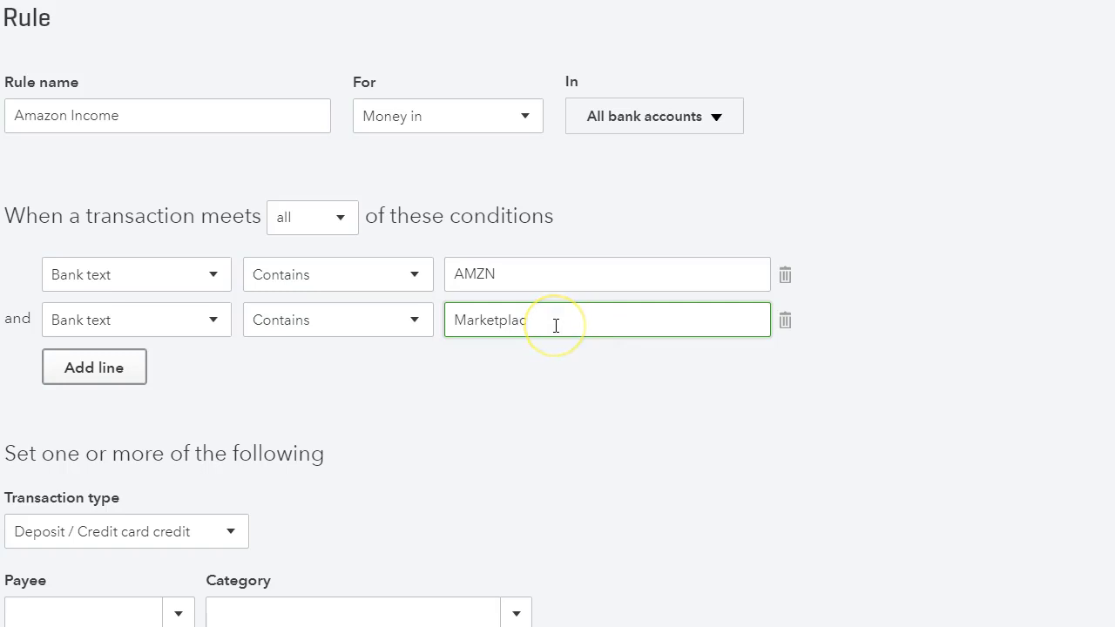
- Replace the second condition's text with the copied description again and cut it down to Marketplac
{"action": "left_click_drag", "start_coordinate": [552, 321], "coordinate": [426, 331]}
{"action": "key", "text": "ctrl+v"}
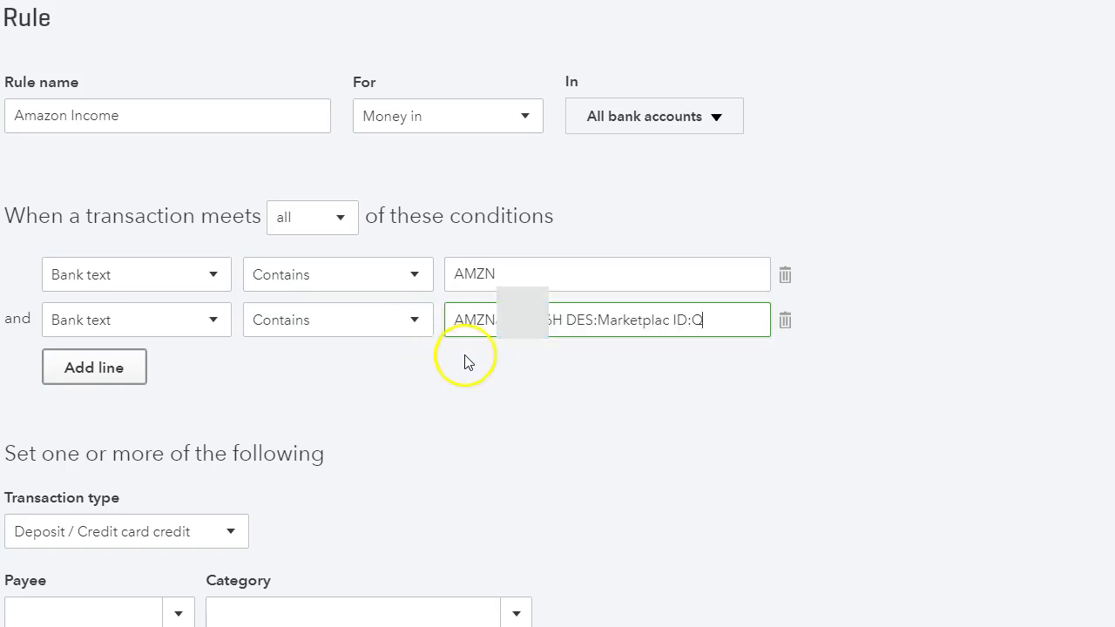
{"action": "left_click_drag", "start_coordinate": [706, 321], "coordinate": [668, 321]}
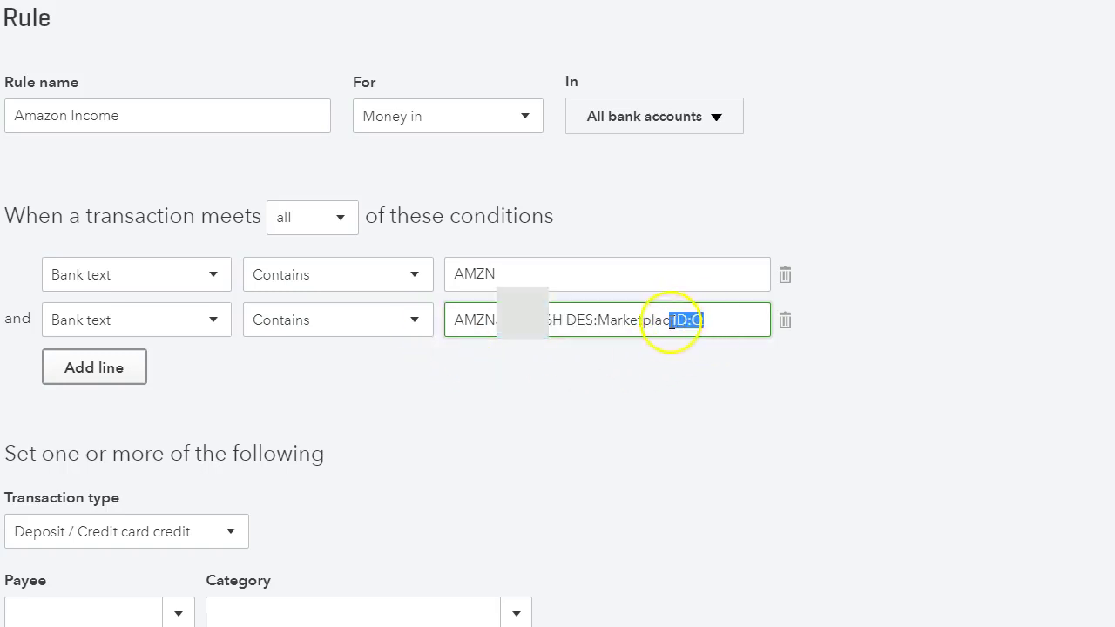
{"action": "key", "text": "BackSpace"}
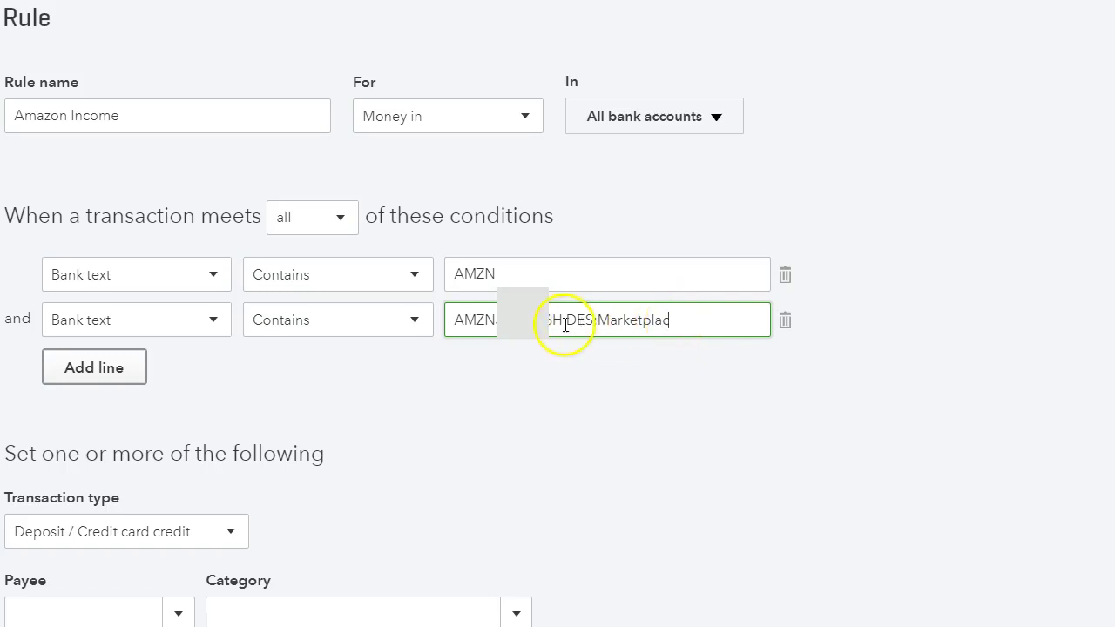
{"action": "left_click_drag", "start_coordinate": [563, 321], "coordinate": [447, 335]}
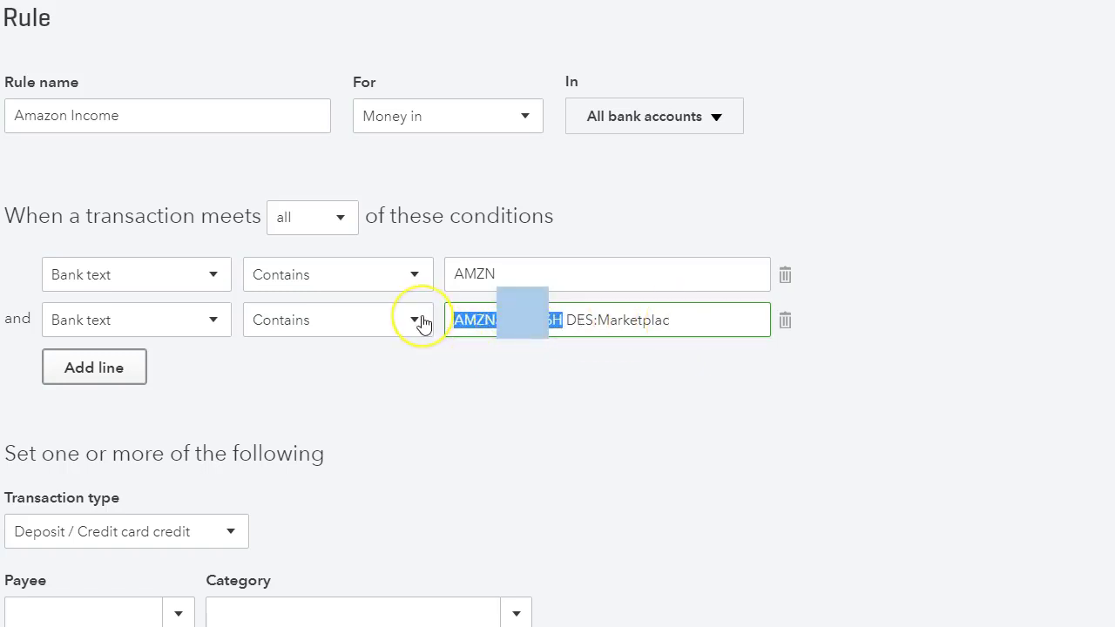
{"action": "key", "text": "Delete"}
{"action": "key", "text": "Delete"}
{"action": "key", "text": "Delete"}
{"action": "key", "text": "Delete"}
{"action": "key", "text": "Delete"}
{"action": "key", "text": "Delete"}
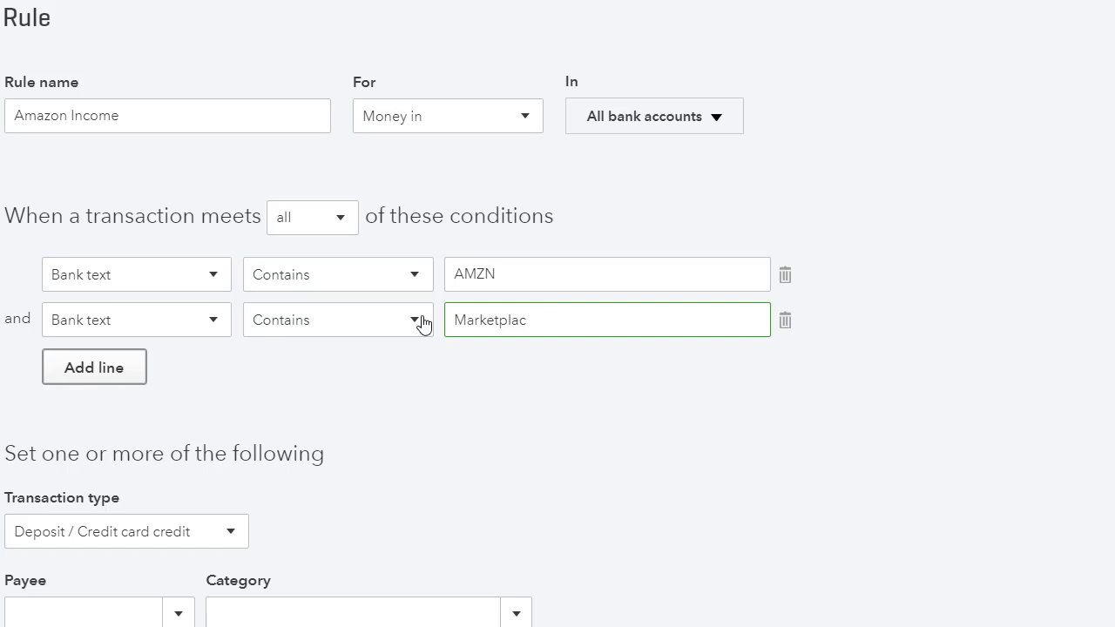
{"action": "left_click", "coordinate": [473, 410]}
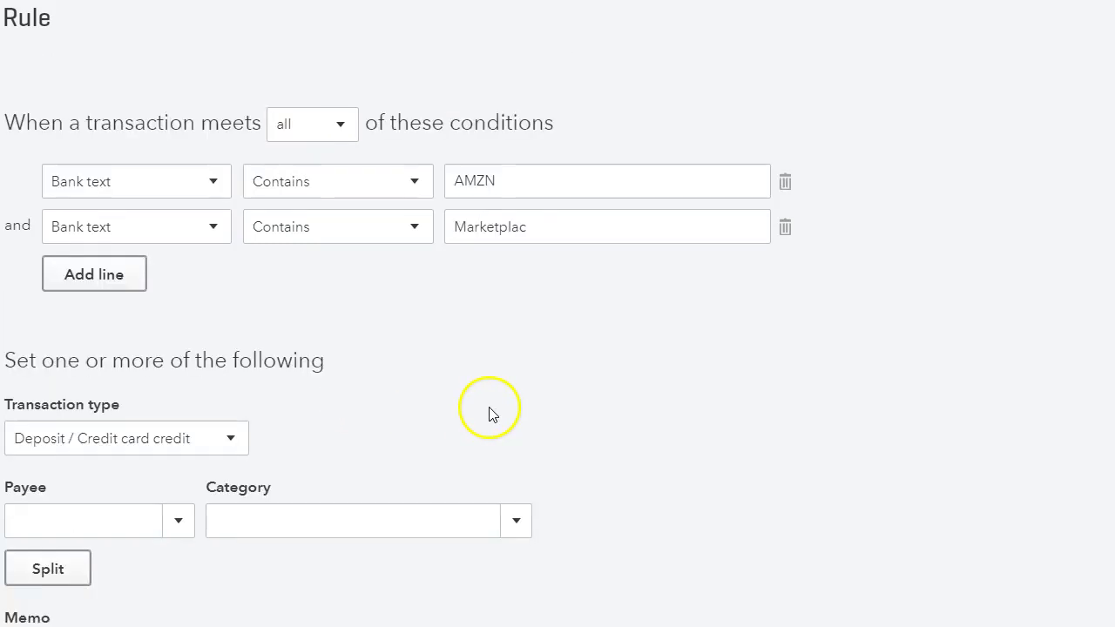
- Keep the transaction type as Deposit / Credit card credit and set the payee to the customer Amazon.com
{"action": "scroll", "coordinate": [490, 413], "scroll_direction": "down", "scroll_amount": 1}
{"action": "left_click", "coordinate": [217, 404]}
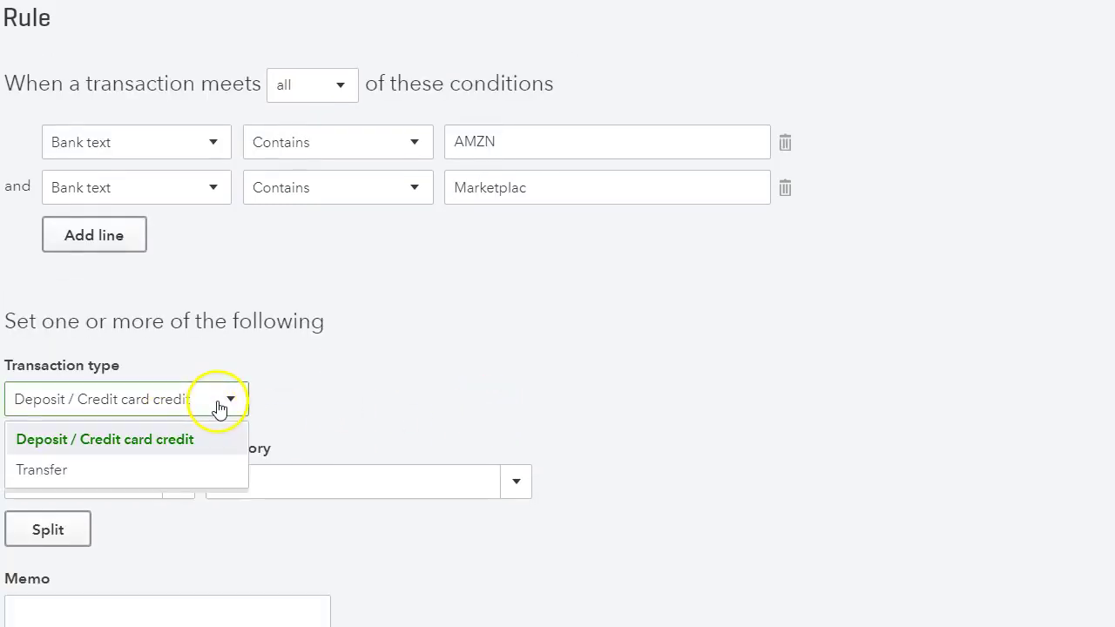
{"action": "left_click", "coordinate": [225, 405]}
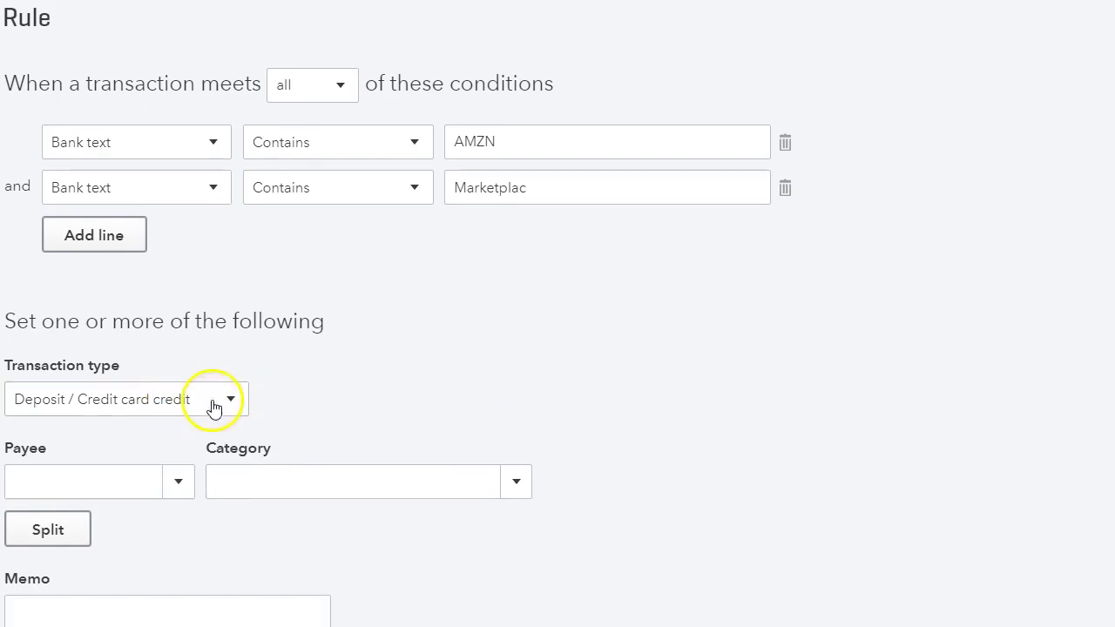
{"action": "left_click", "coordinate": [113, 481]}
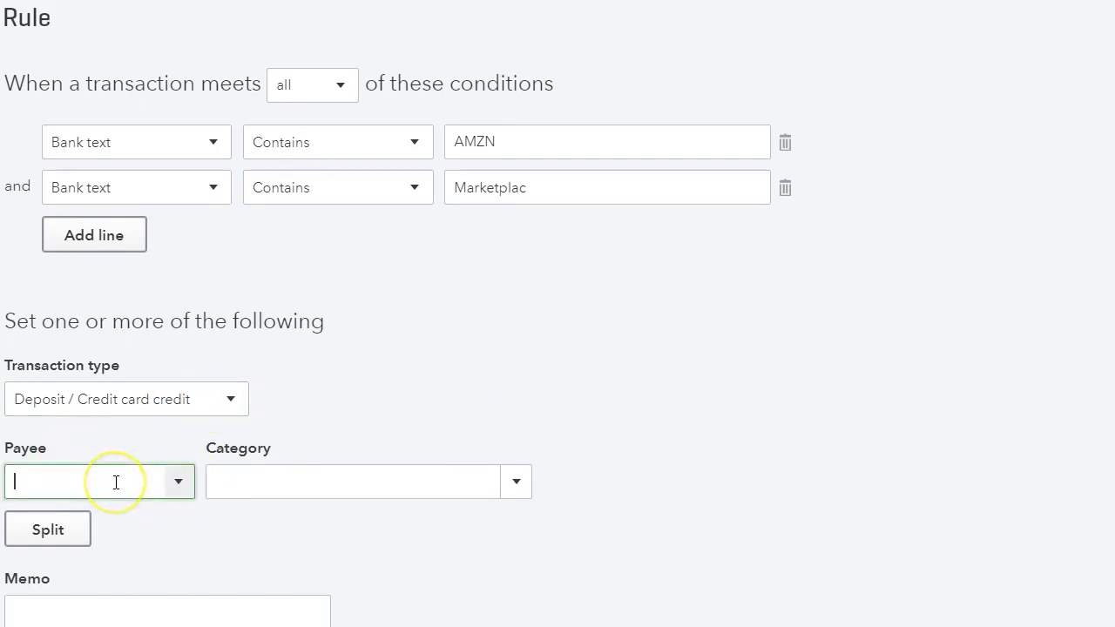
{"action": "type", "text": "ama"}
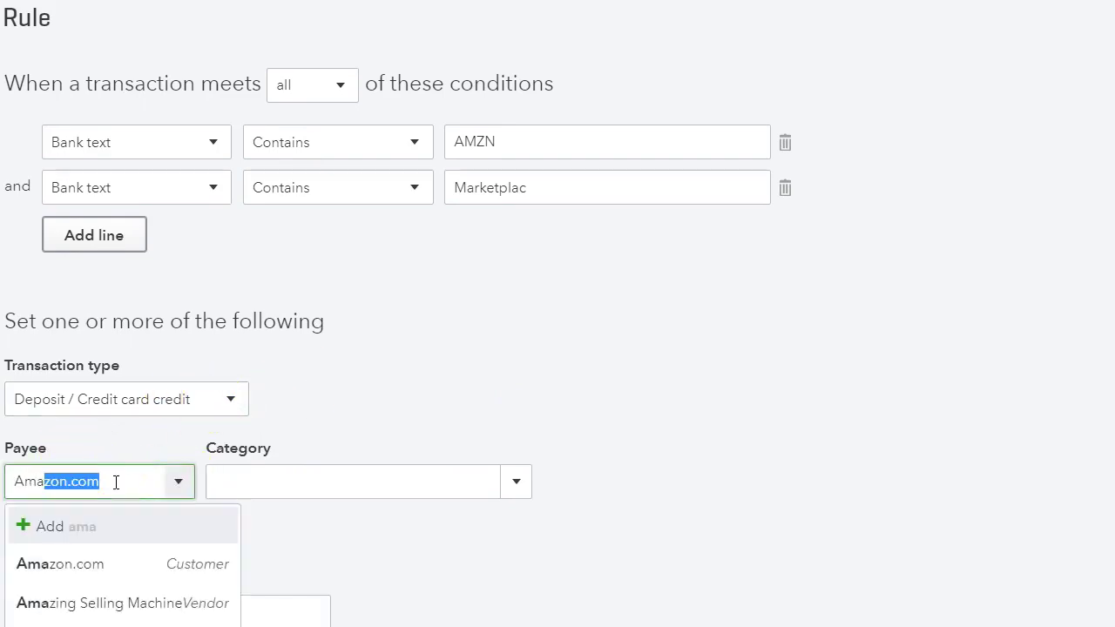
{"action": "left_click", "coordinate": [110, 564]}
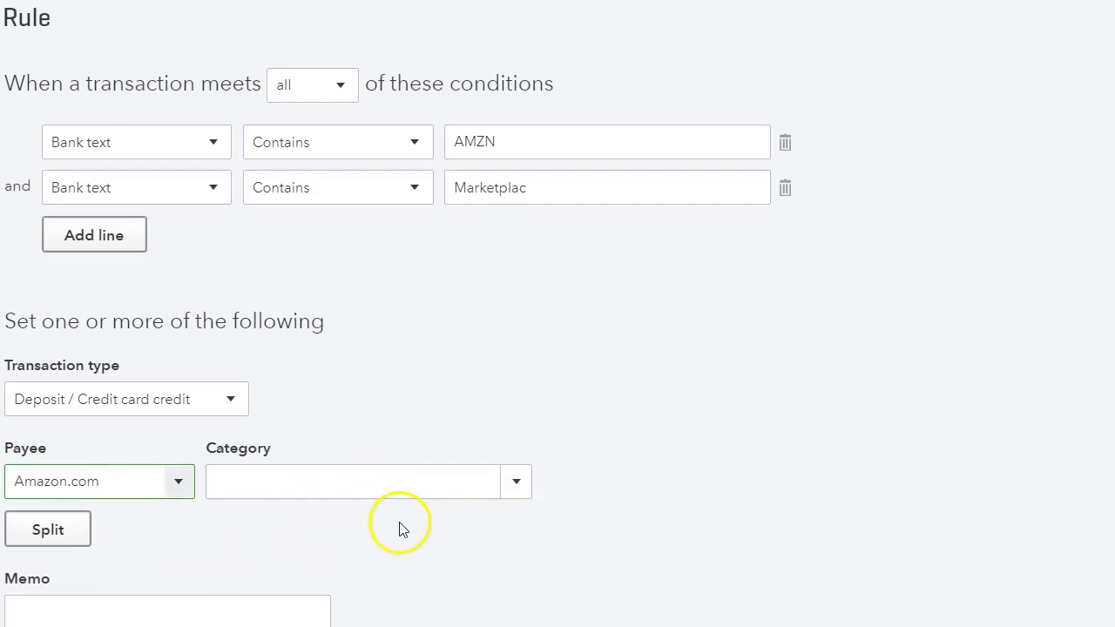
- Set the rule's category to 4000 Product Income and save the rule
{"action": "left_click", "coordinate": [423, 475]}
{"action": "type", "text": "pr"}
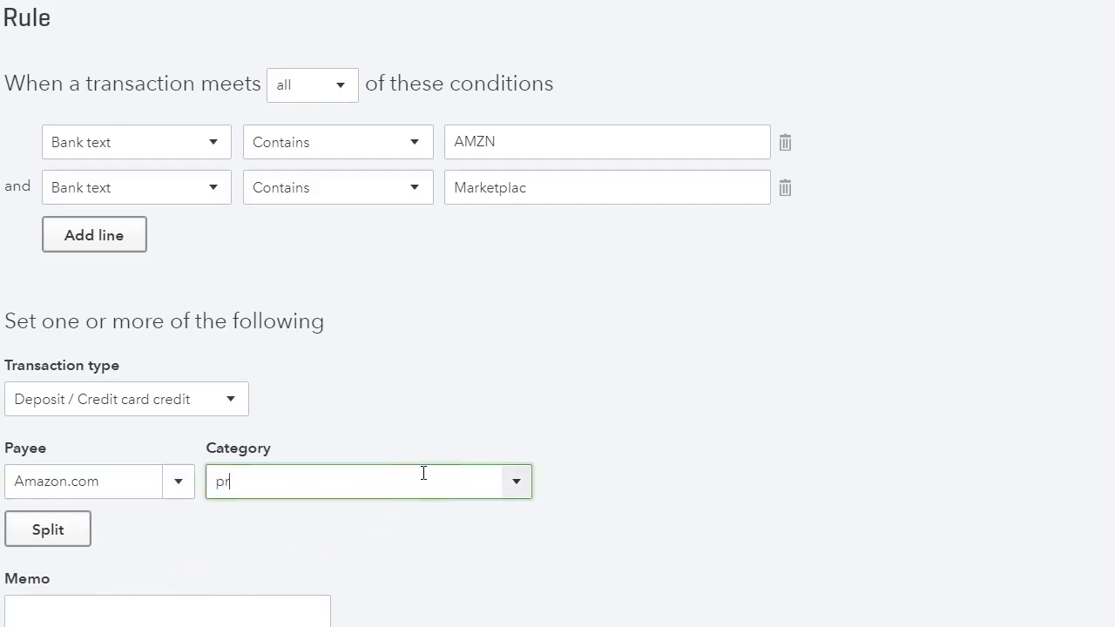
{"action": "type", "text": "o"}
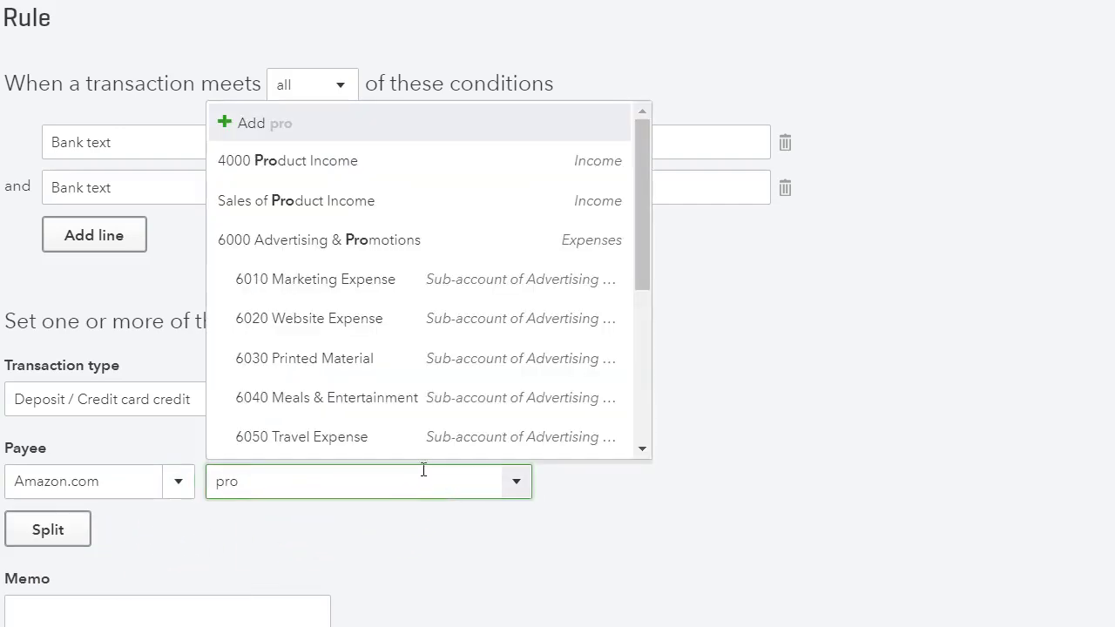
{"action": "left_click", "coordinate": [389, 167]}
{"action": "left_click", "coordinate": [671, 460]}
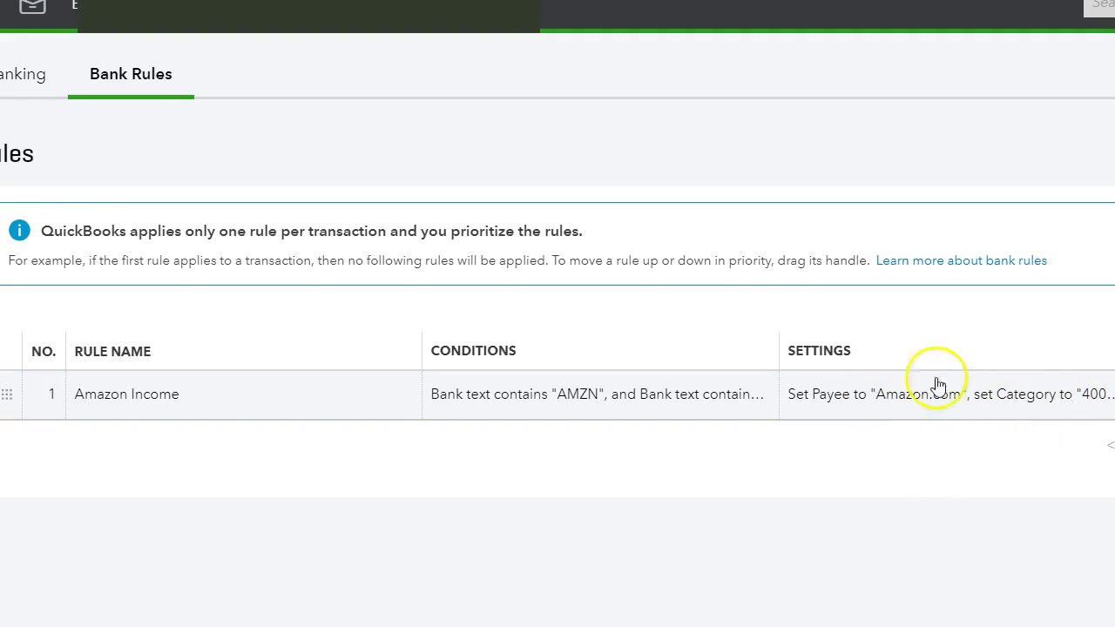
- Return to the bank transactions and open the 10/02/2017 Amazon deposit to check the payee and category applied by the rule
{"action": "left_click", "coordinate": [40, 85]}
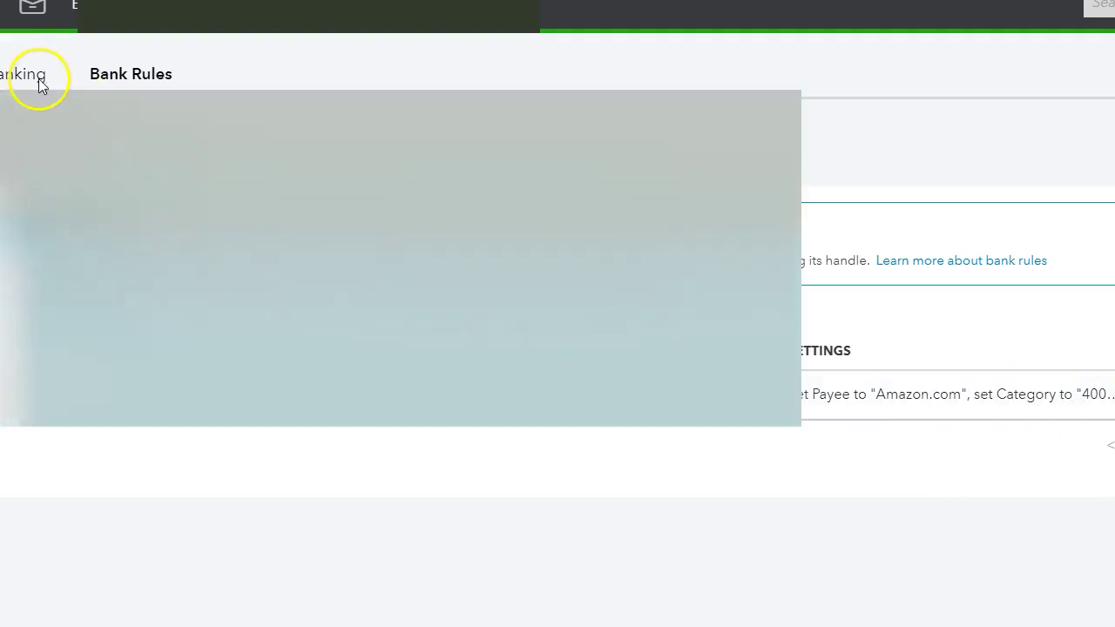
{"action": "scroll", "coordinate": [633, 363], "scroll_direction": "down", "scroll_amount": 3}
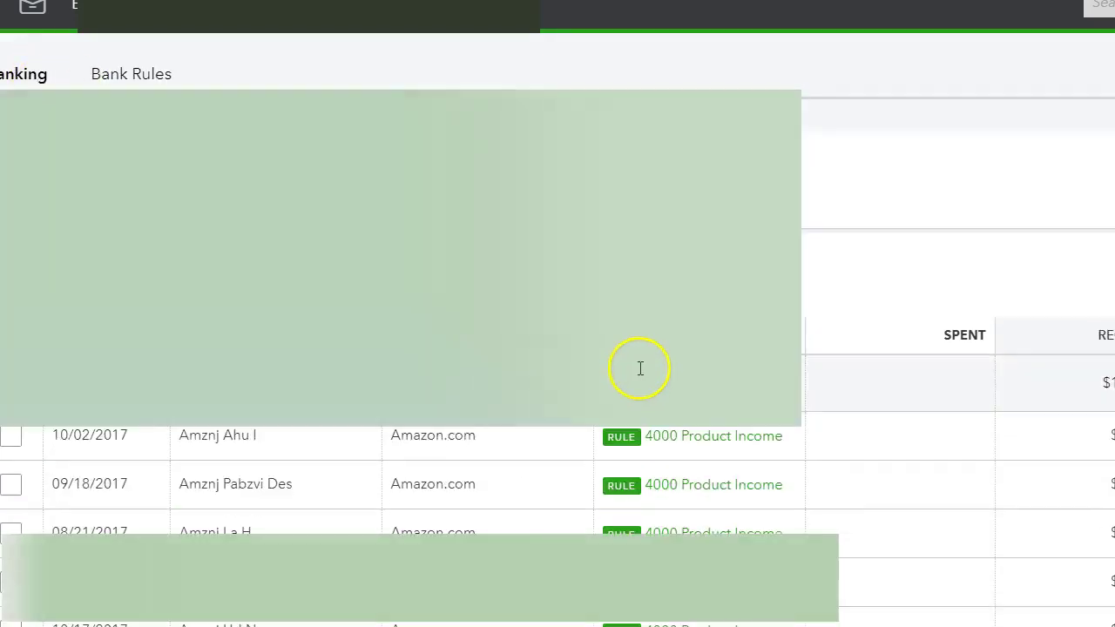
{"action": "scroll", "coordinate": [639, 367], "scroll_direction": "down", "scroll_amount": 3}
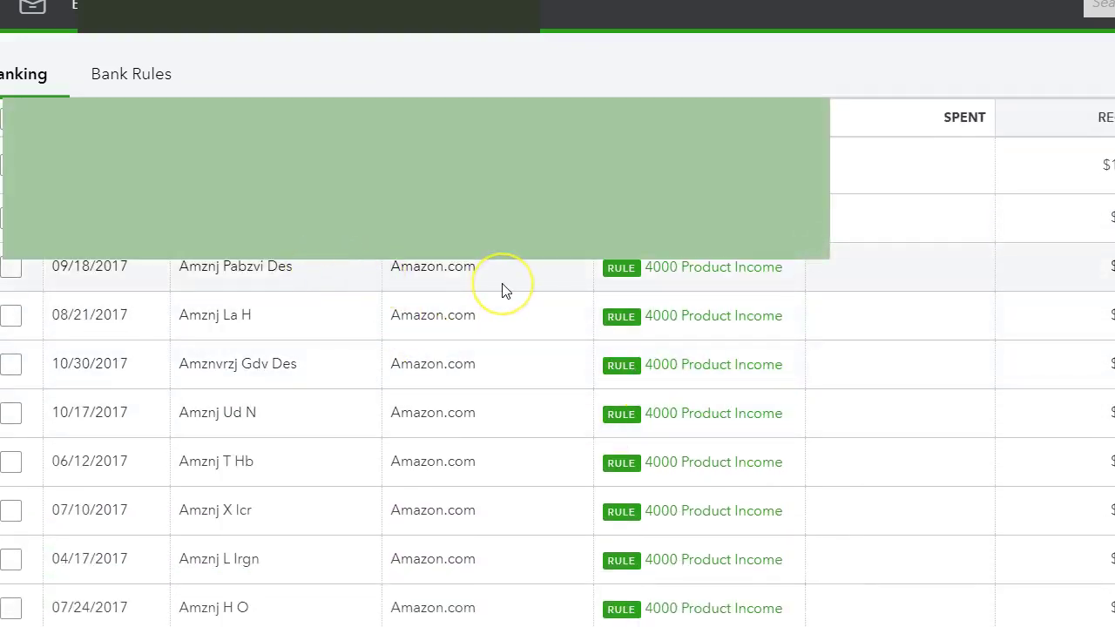
{"action": "left_click", "coordinate": [414, 299]}
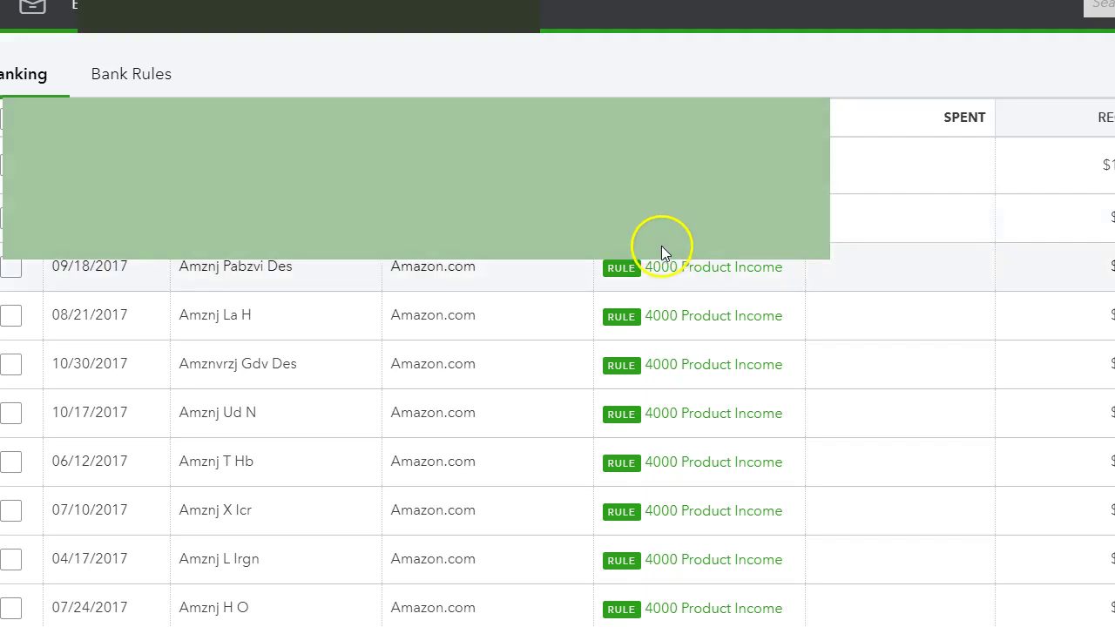
{"action": "left_click", "coordinate": [458, 232]}
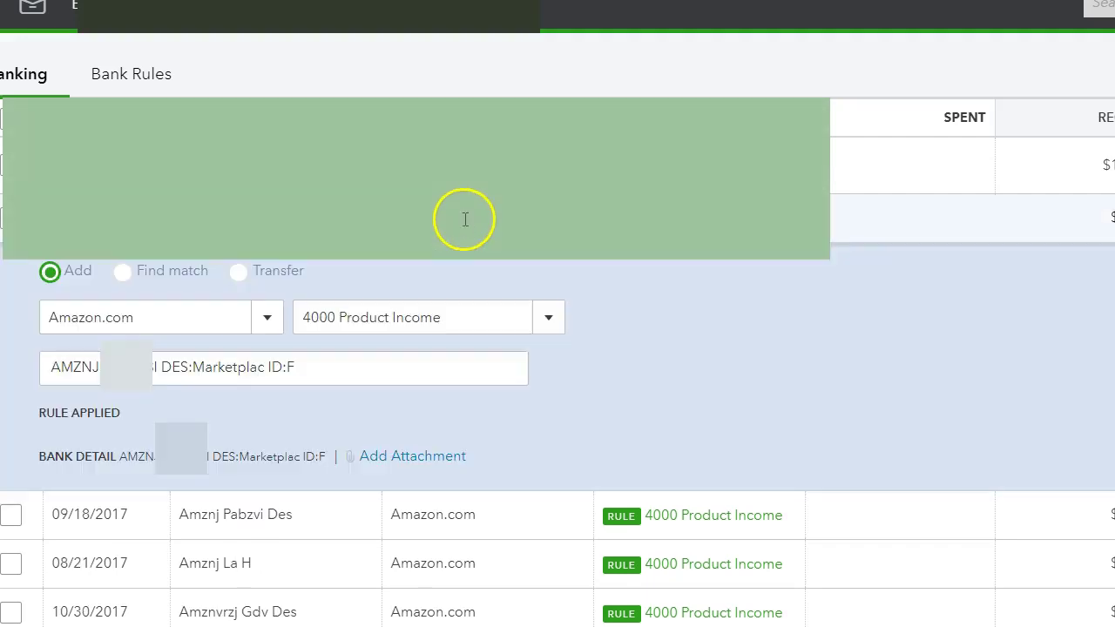